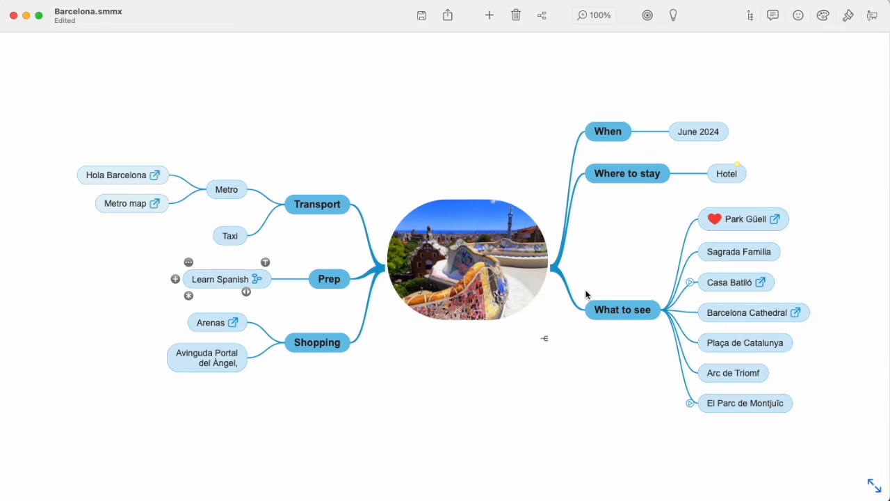
Open the linked Learn Spanish map and copy a link to its "¿Dónde está la parada de taxis más cercana?" topic, closing the map again
{"action": "left_click", "coordinate": [257, 281]}
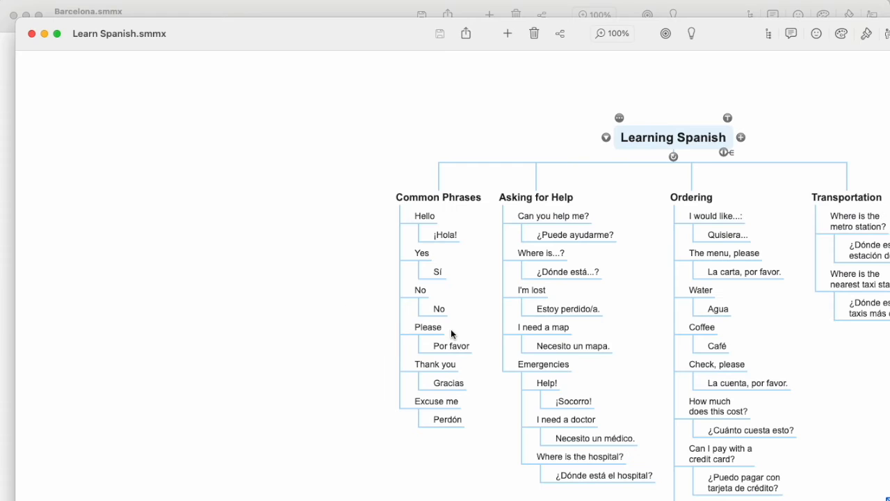
{"action": "left_click_drag", "start_coordinate": [636, 200], "coordinate": [385, 156]}
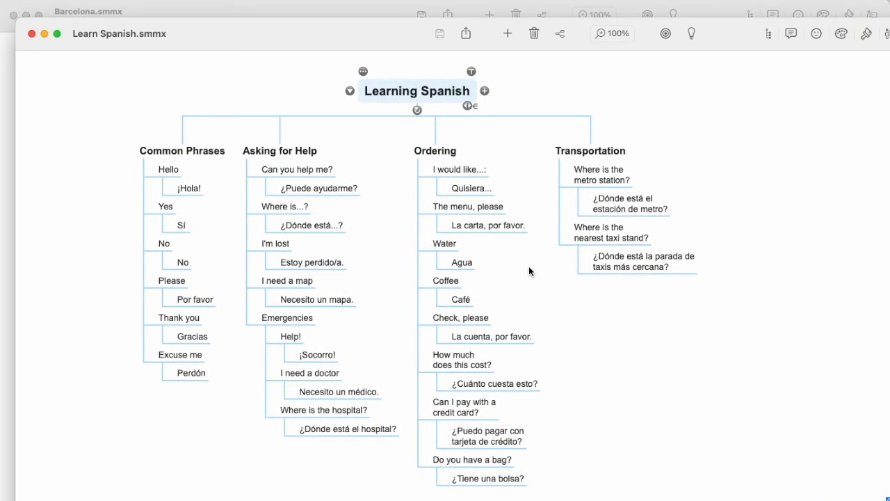
{"action": "left_click", "coordinate": [646, 261]}
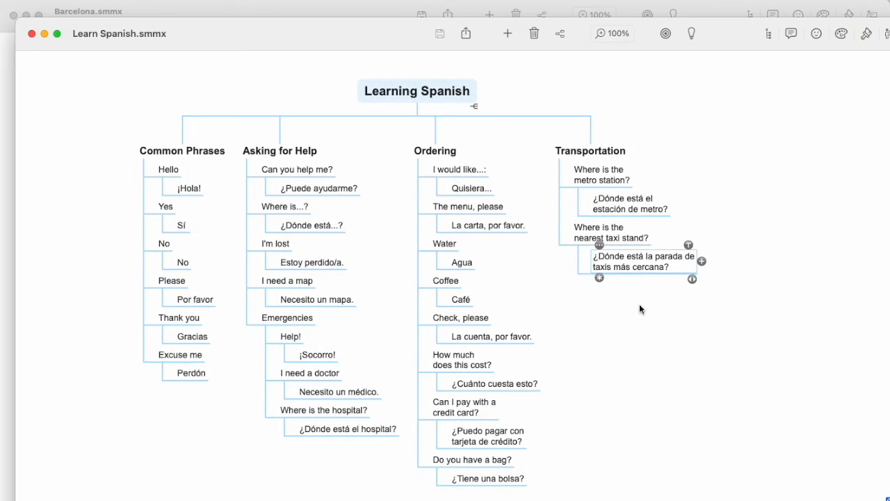
{"action": "left_click", "coordinate": [599, 244]}
{"action": "left_click", "coordinate": [589, 228]}
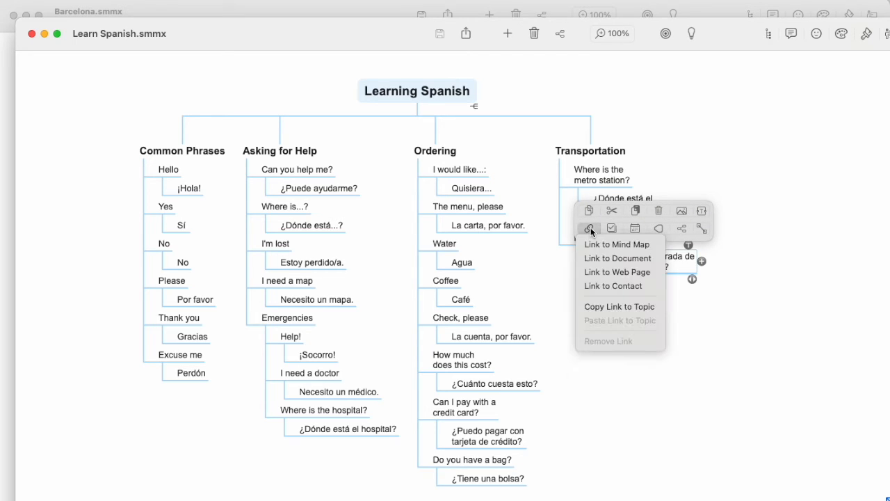
{"action": "left_click", "coordinate": [599, 304]}
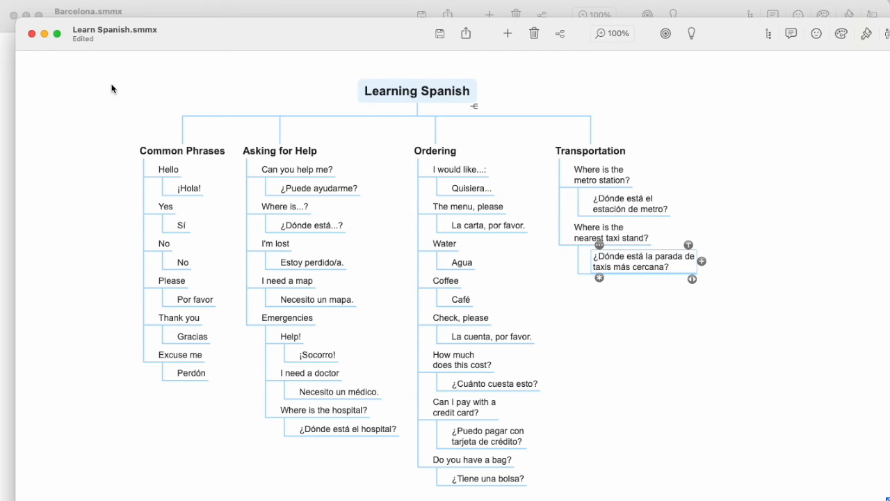
{"action": "left_click", "coordinate": [32, 34]}
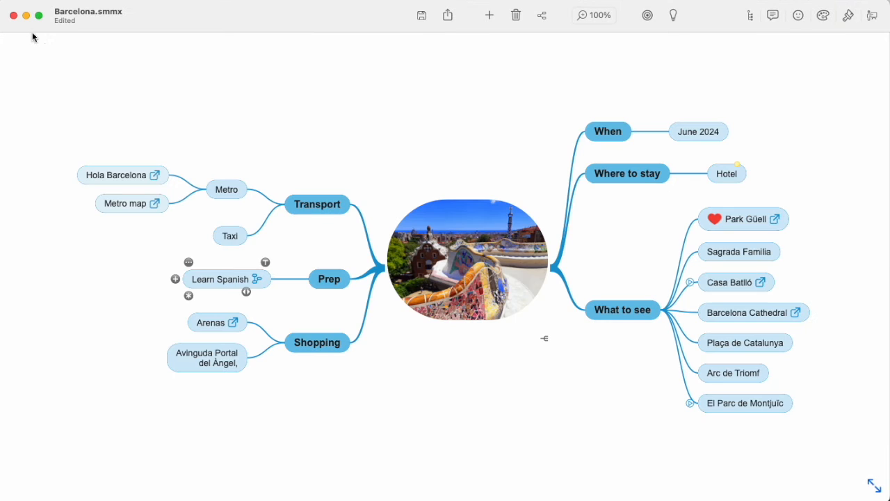
Paste the copied topic link onto the Taxi topic in the Barcelona map and follow it
{"action": "left_click", "coordinate": [230, 237]}
{"action": "left_click", "coordinate": [219, 219]}
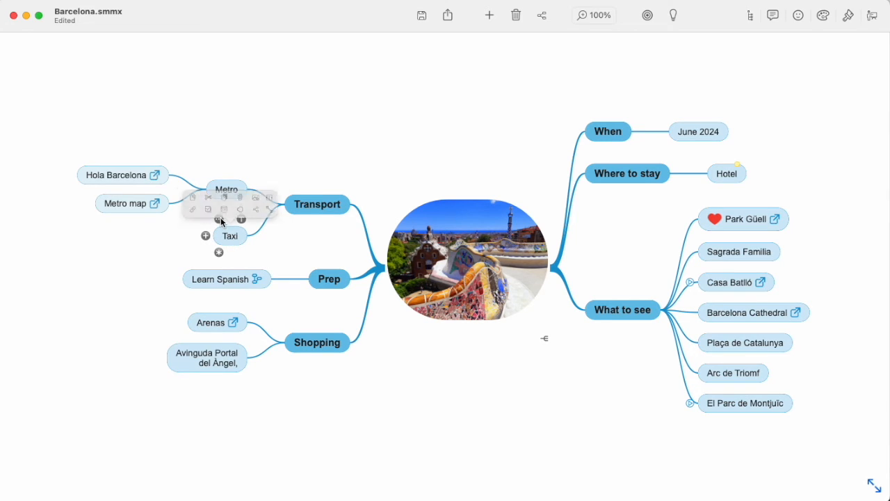
{"action": "left_click", "coordinate": [175, 203]}
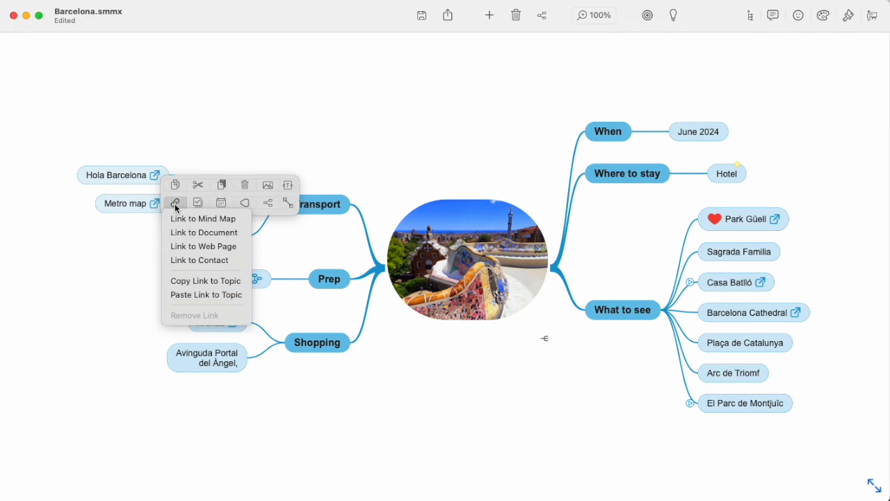
{"action": "left_click", "coordinate": [197, 296]}
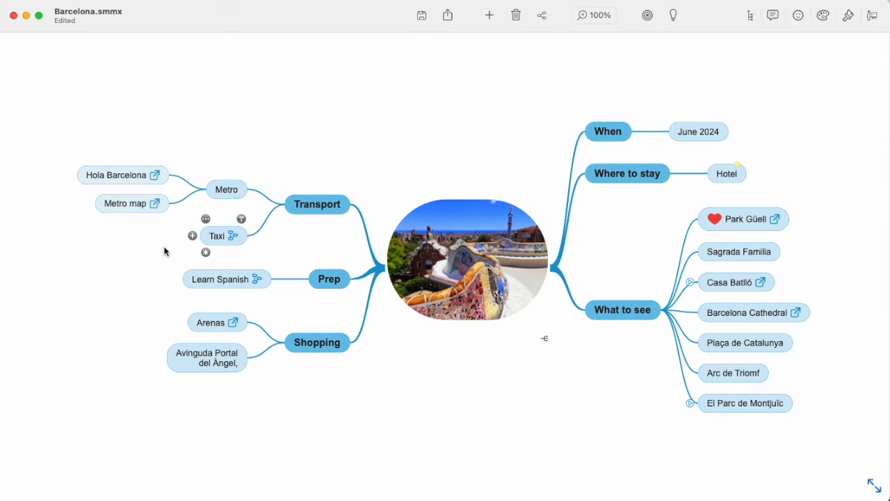
{"action": "left_click", "coordinate": [164, 251]}
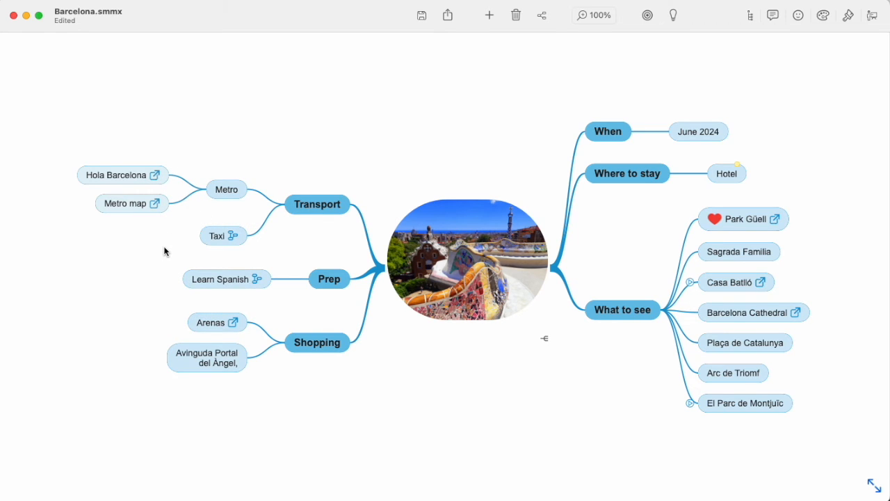
{"action": "left_click", "coordinate": [234, 238]}
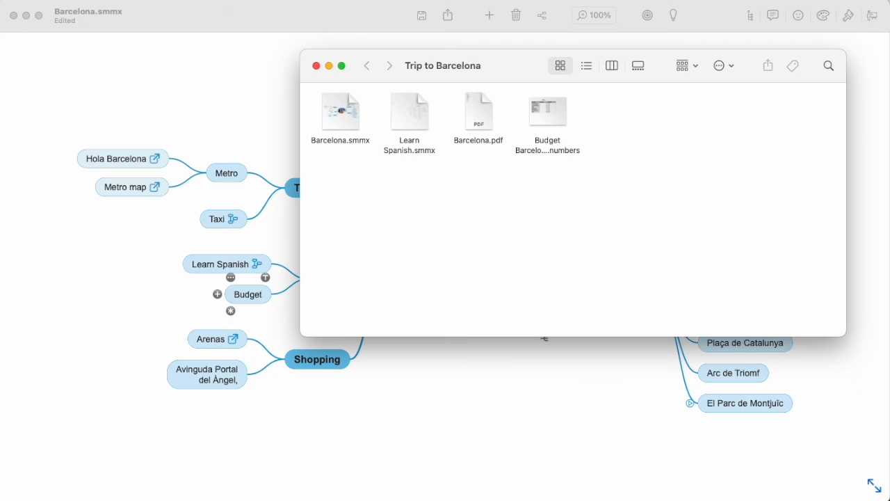
Link the budget .numbers file from the Trip to Barcelona folder to the Budget topic and open the link
{"action": "left_click_drag", "start_coordinate": [543, 120], "coordinate": [240, 296]}
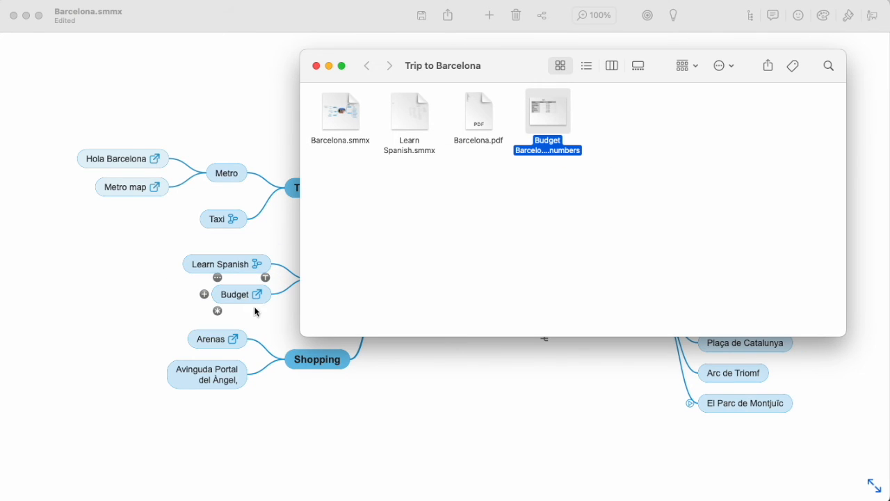
{"action": "left_click", "coordinate": [451, 386]}
{"action": "left_click", "coordinate": [258, 296]}
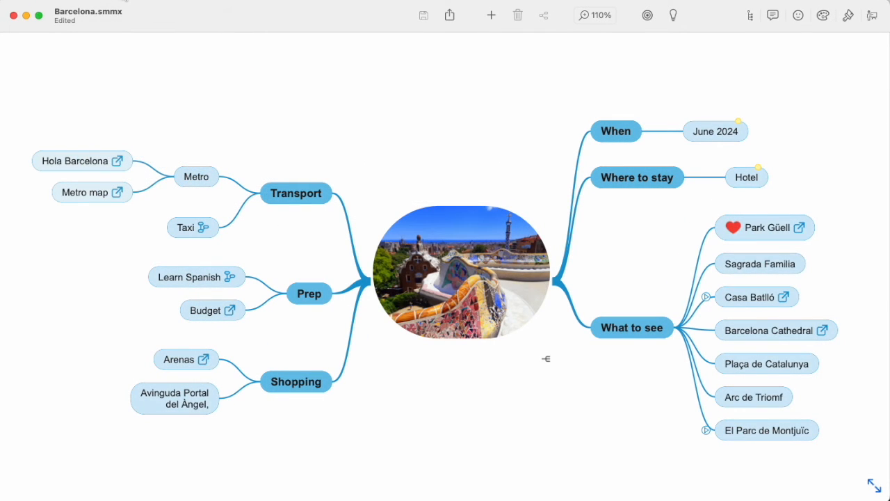
Export the whole mind map as Barcelona.pdf to the Trip to Barcelona folder in the "pdf - best for printing" format
{"action": "left_click", "coordinate": [125, 1]}
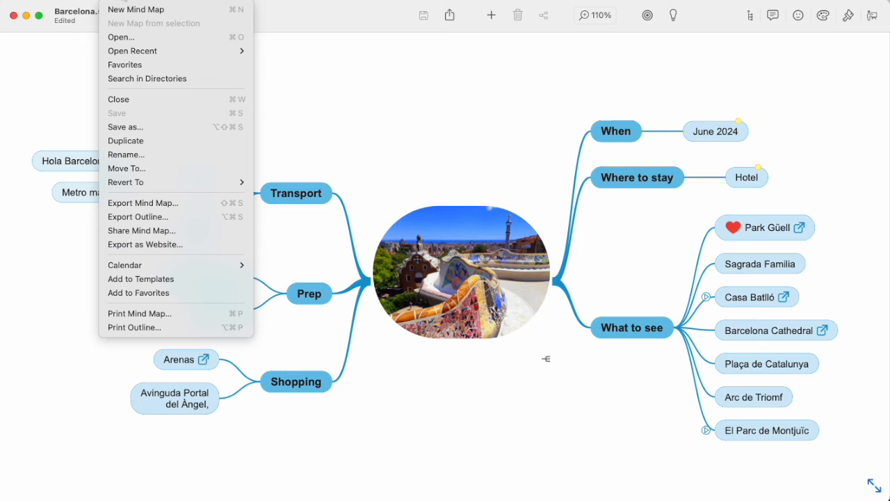
{"action": "left_click", "coordinate": [127, 237]}
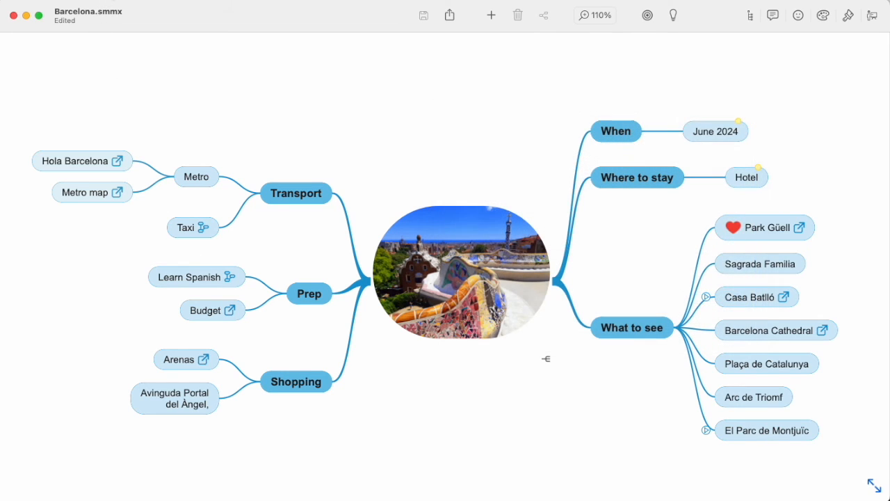
{"action": "left_click", "coordinate": [124, 0]}
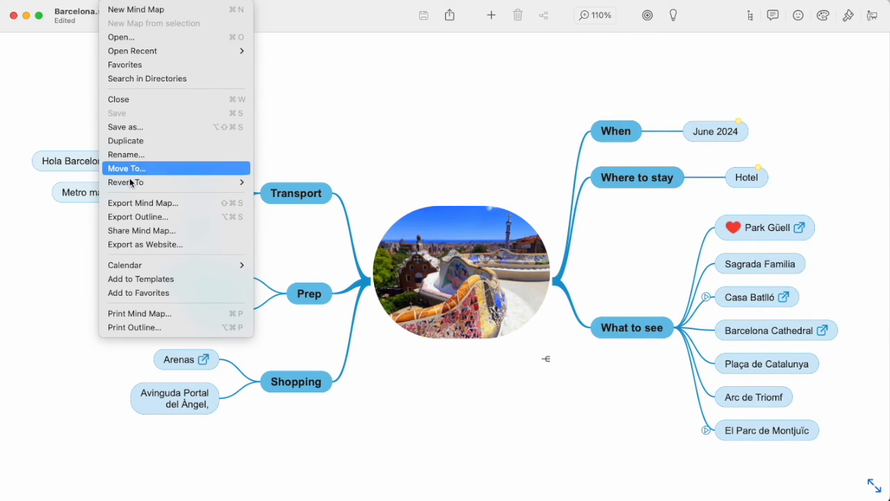
{"action": "left_click", "coordinate": [139, 203]}
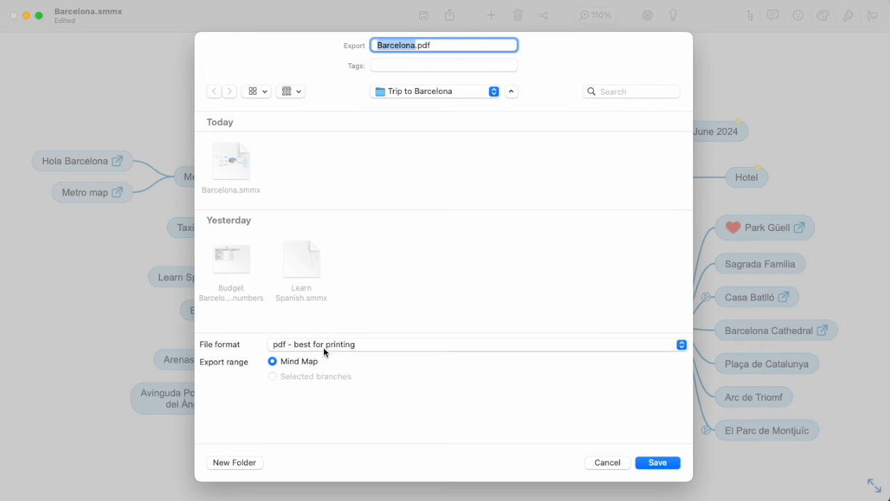
{"action": "left_click", "coordinate": [647, 462]}
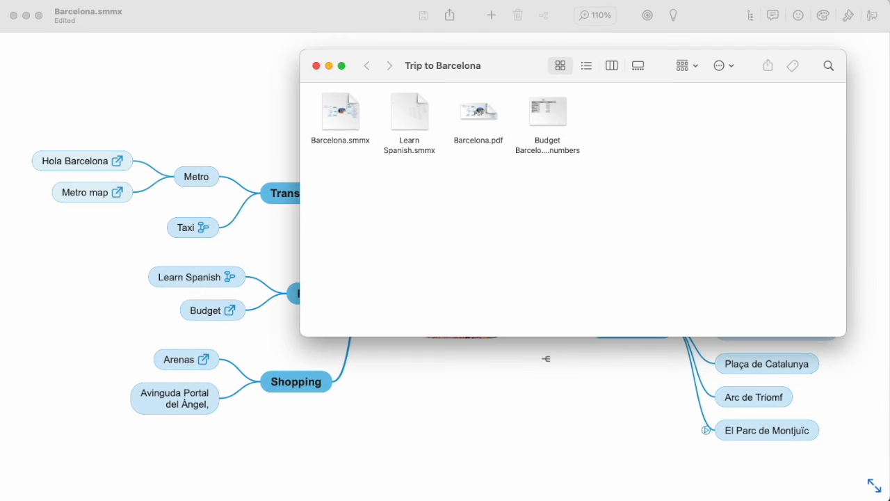
Open the exported Barcelona.pdf and follow its Metro map link in Safari
{"action": "left_click", "coordinate": [477, 115]}
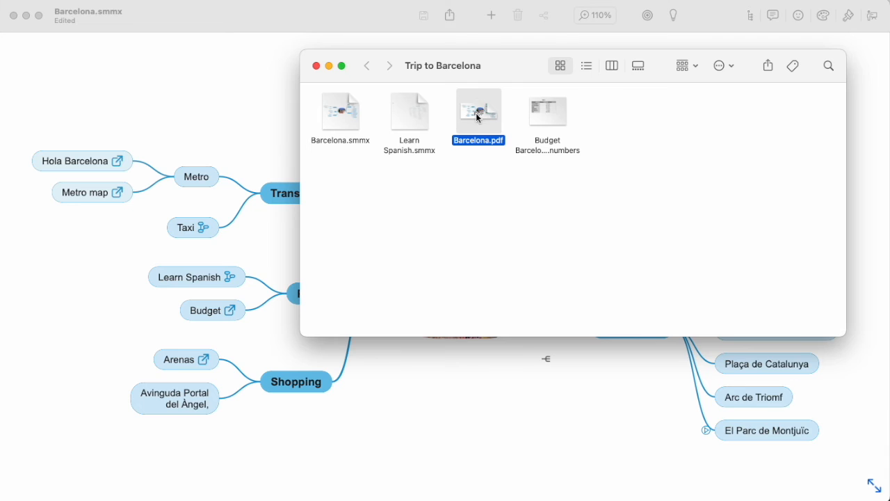
{"action": "double_click", "coordinate": [477, 115]}
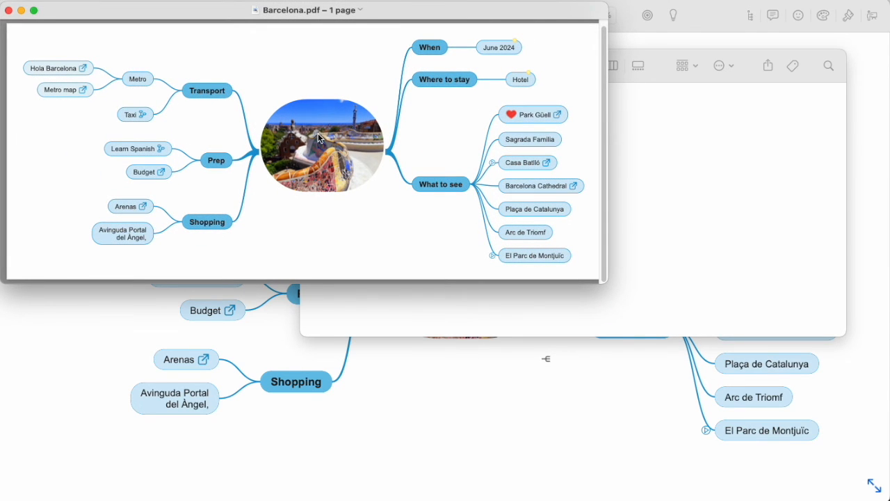
{"action": "left_click", "coordinate": [82, 91]}
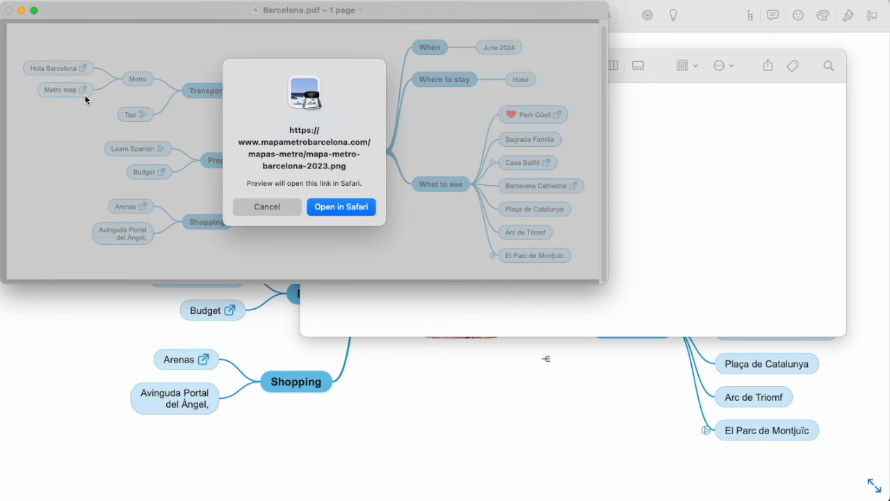
{"action": "left_click", "coordinate": [320, 206]}
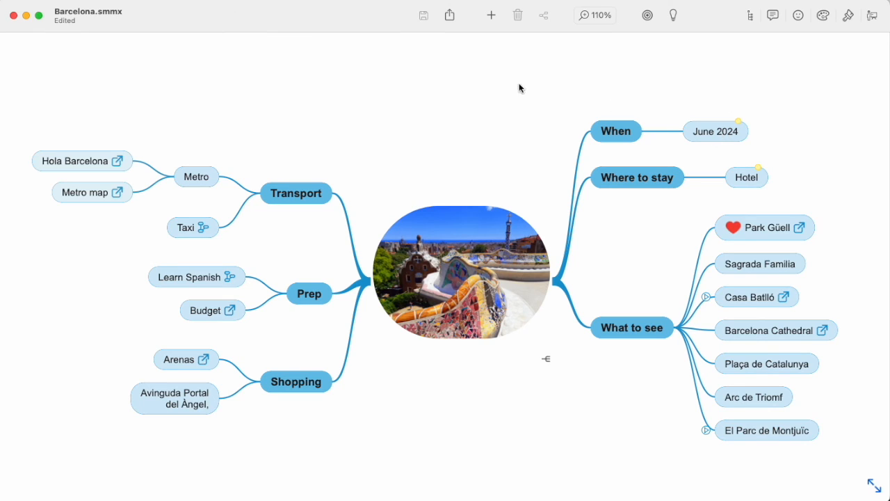
Export the map's outline as "Barcelona outline.pdf" in A4 size to the Trip to Barcelona folder and open the file
{"action": "left_click", "coordinate": [117, 0]}
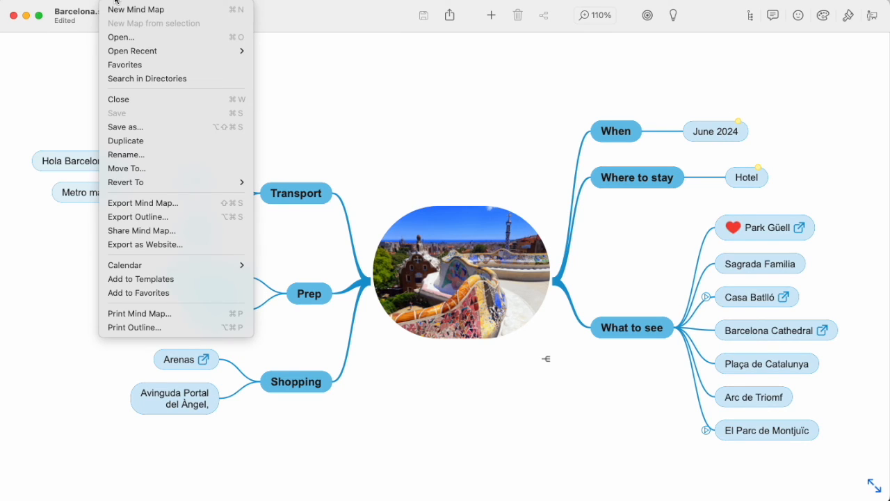
{"action": "left_click", "coordinate": [132, 217]}
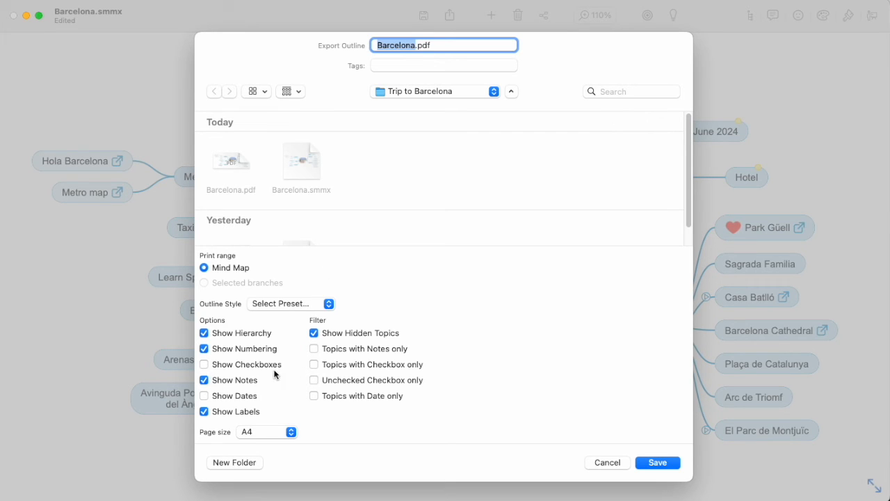
{"action": "type", "text": "Barcelona outline"}
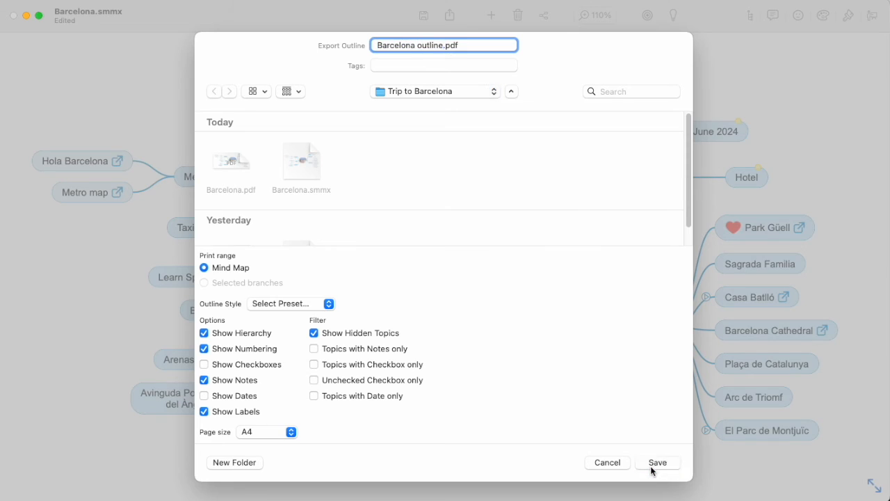
{"action": "left_click", "coordinate": [652, 468]}
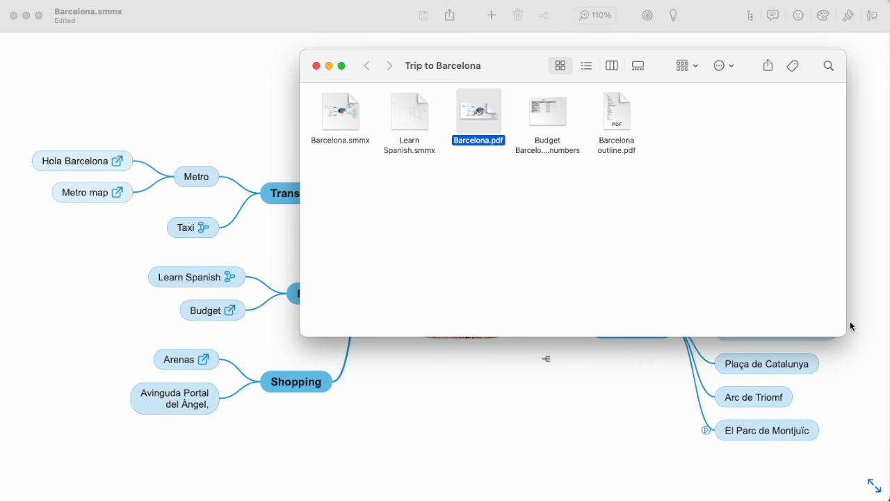
{"action": "double_click", "coordinate": [619, 108]}
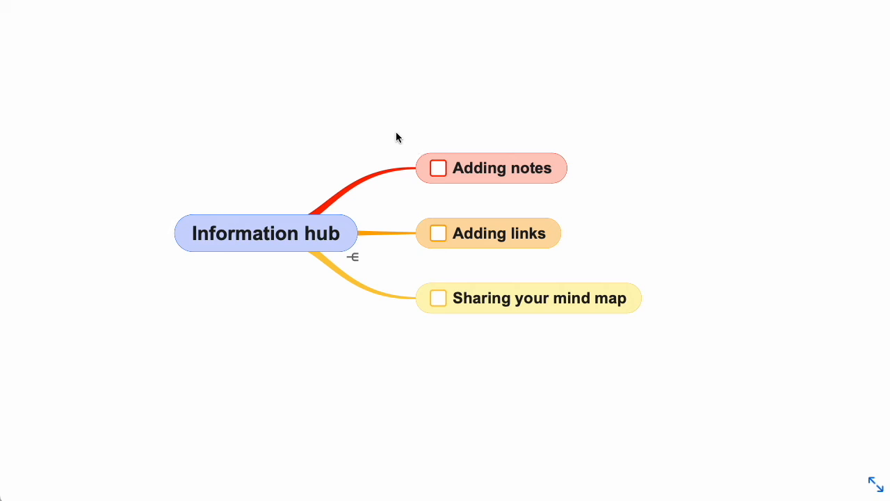
Check off Adding notes, Adding links and Sharing your mind map in the Information hub map
{"action": "left_click", "coordinate": [438, 170]}
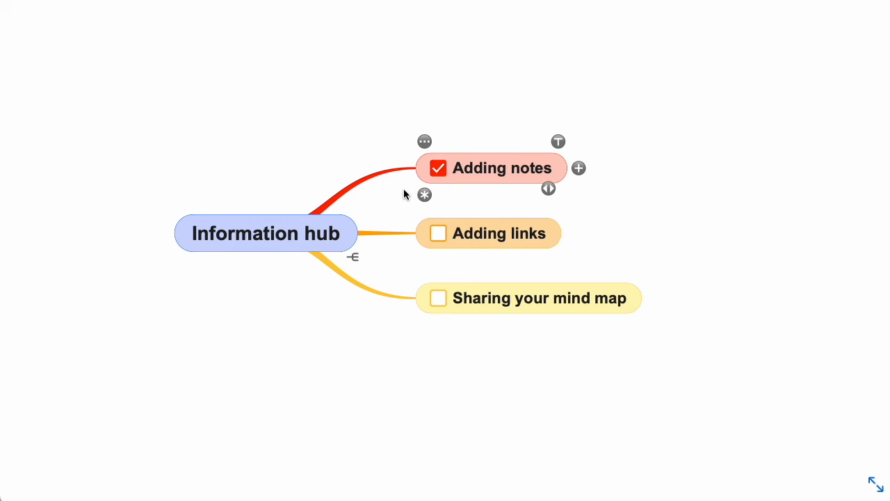
{"action": "left_click", "coordinate": [438, 234]}
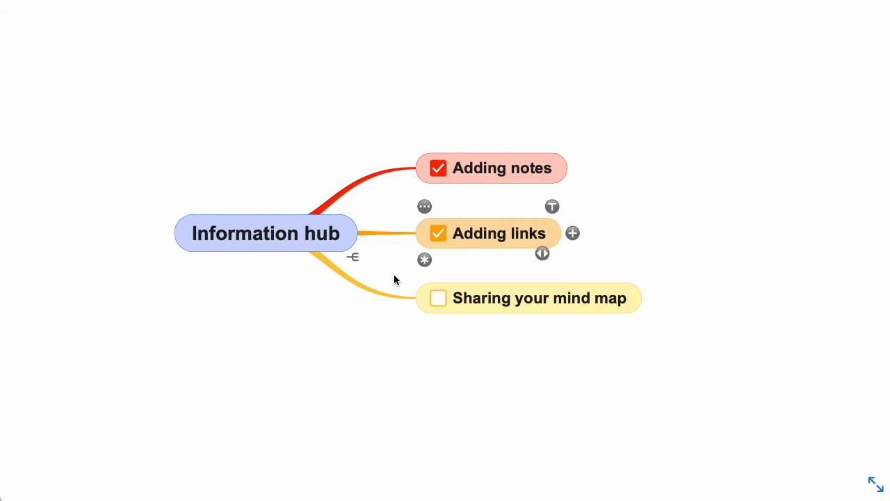
{"action": "left_click", "coordinate": [437, 299]}
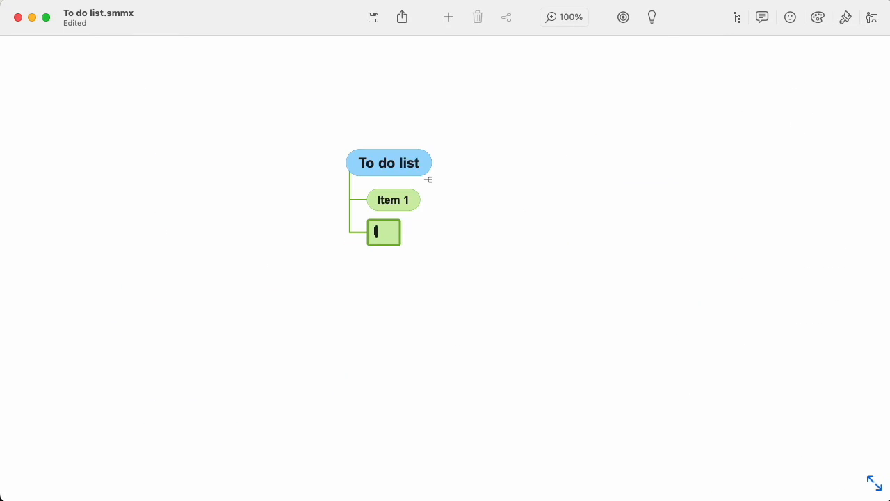
Add the topics "Item 2" and "Item 3" below Item 1 in the To do list map
{"action": "type", "text": "tem 2"}
{"action": "key", "text": "Return"}
{"action": "type", "text": "Item 3"}
{"action": "key", "text": "Escape"}
Add three subtopics under Item 1 named "Task 1", "Task 2" and "Task 3"
{"action": "key", "text": "Up"}
{"action": "key", "text": "Up"}
{"action": "key", "text": "Tab"}
{"action": "type", "text": "Task 1"}
{"action": "key", "text": "Return"}
{"action": "type", "text": "Task 2"}
{"action": "key", "text": "Return"}
{"action": "type", "text": "Task 3"}
{"action": "key", "text": "Escape"}
Add unchecked checkboxes to Items 1 to 3 and Tasks 1 to 3 together
{"action": "left_click", "coordinate": [403, 359]}
{"action": "left_click", "coordinate": [403, 330], "text": "shift"}
{"action": "left_click", "coordinate": [395, 201], "text": "shift"}
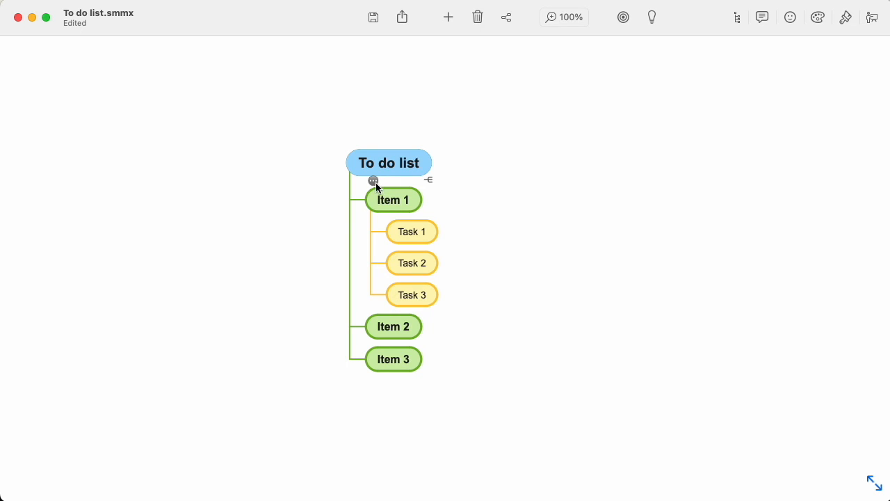
{"action": "left_click", "coordinate": [374, 181]}
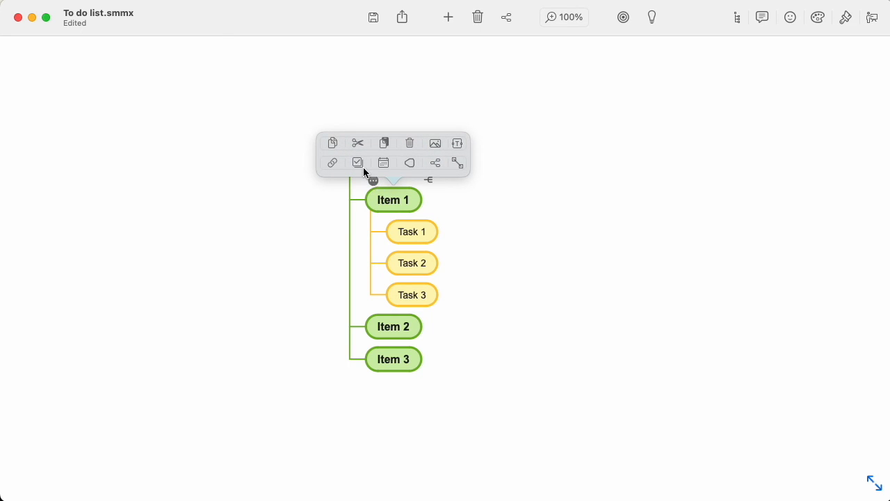
{"action": "left_click", "coordinate": [362, 163]}
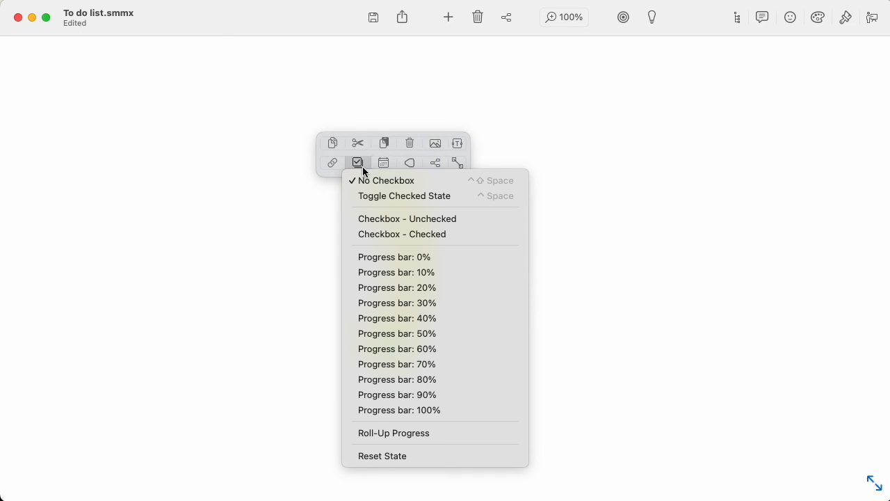
{"action": "left_click", "coordinate": [393, 219]}
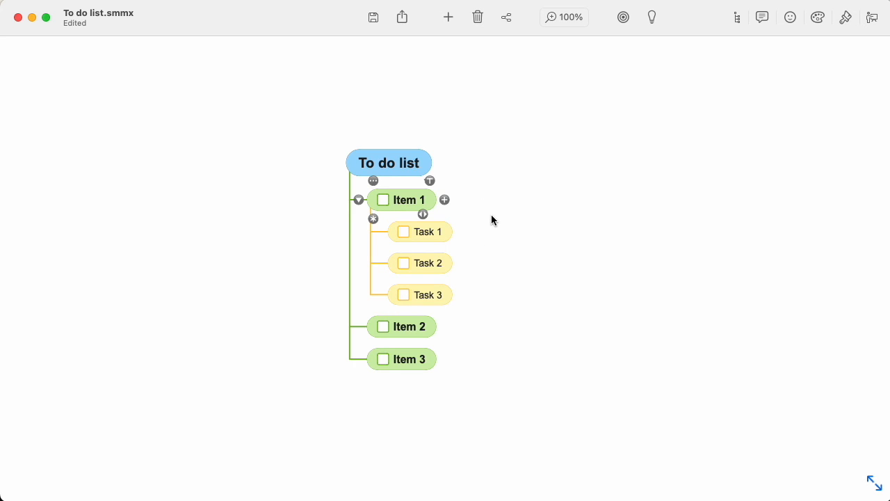
Check off Task 1, clear Item 1's checkbox and set Item 1 to Roll-Up Progress
{"action": "left_click", "coordinate": [403, 232]}
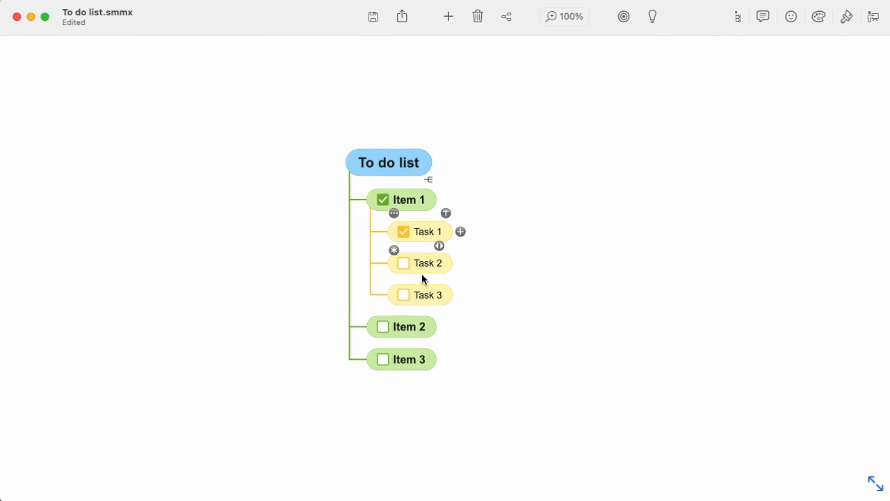
{"action": "left_click", "coordinate": [383, 199]}
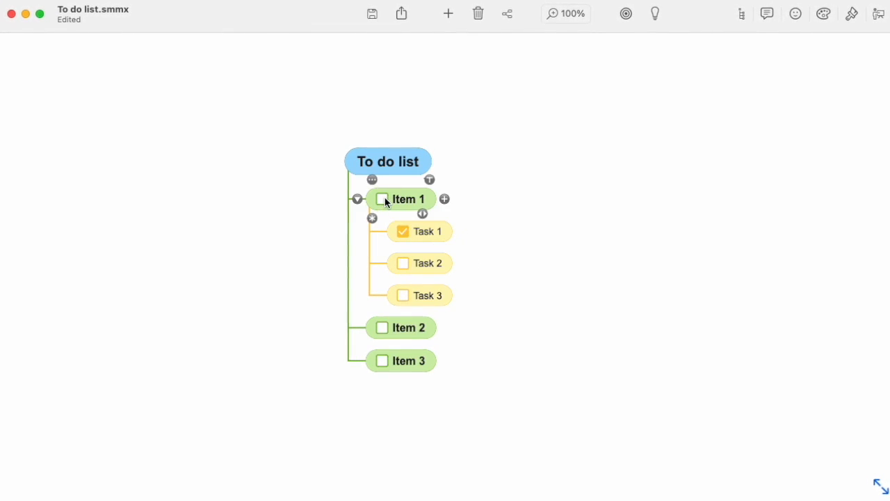
{"action": "left_click", "coordinate": [373, 180]}
{"action": "left_click", "coordinate": [363, 160]}
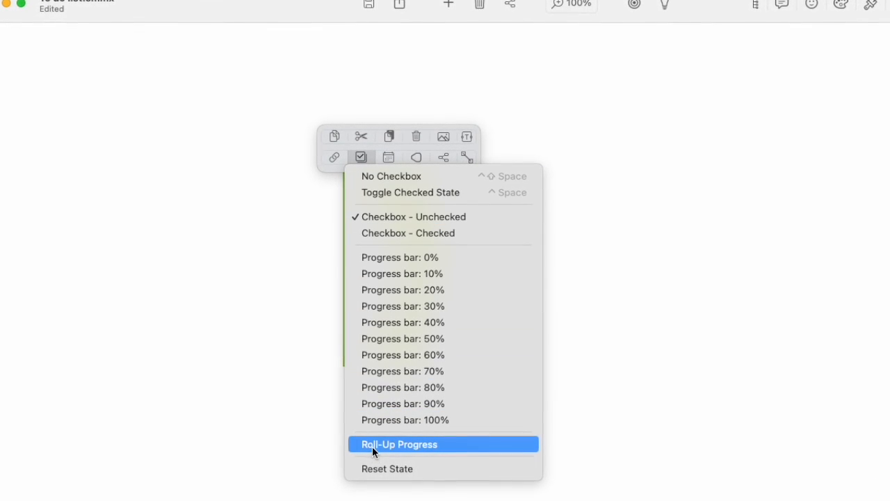
{"action": "left_click", "coordinate": [373, 447]}
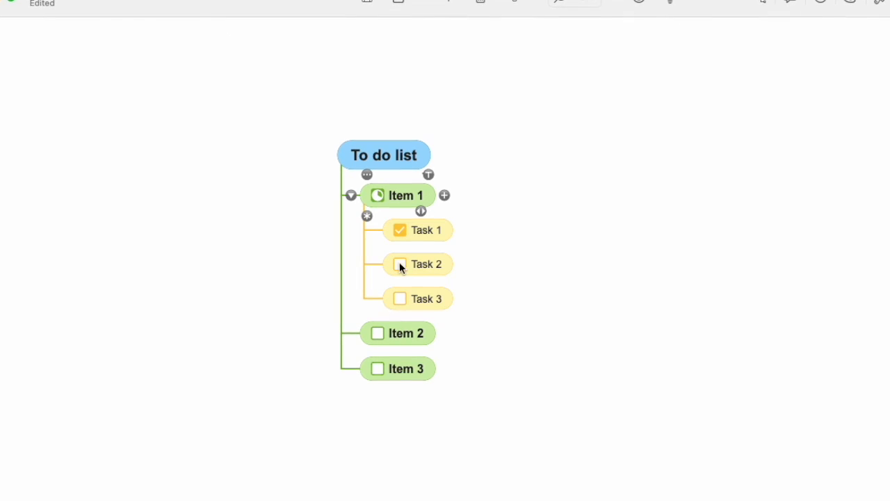
Check off Task 2 and Task 3 to test Item 1's progress, and uncheck both again
{"action": "left_click", "coordinate": [399, 264]}
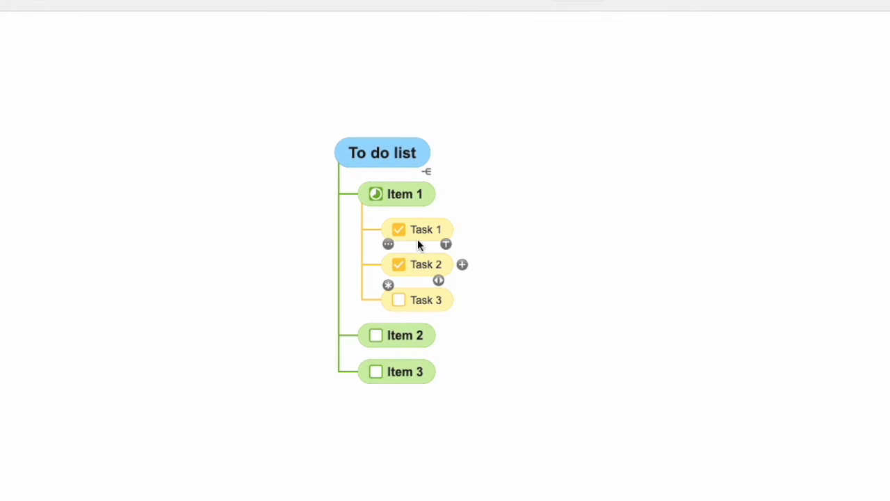
{"action": "left_click", "coordinate": [399, 300]}
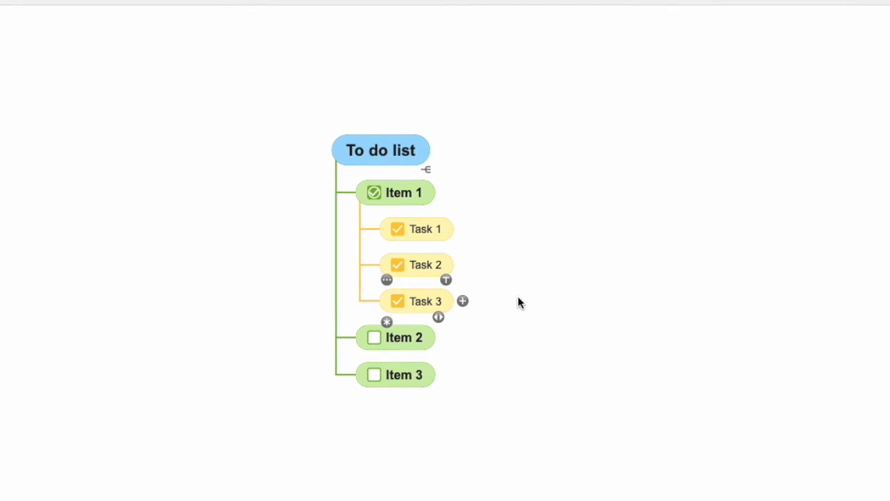
{"action": "left_click", "coordinate": [396, 303]}
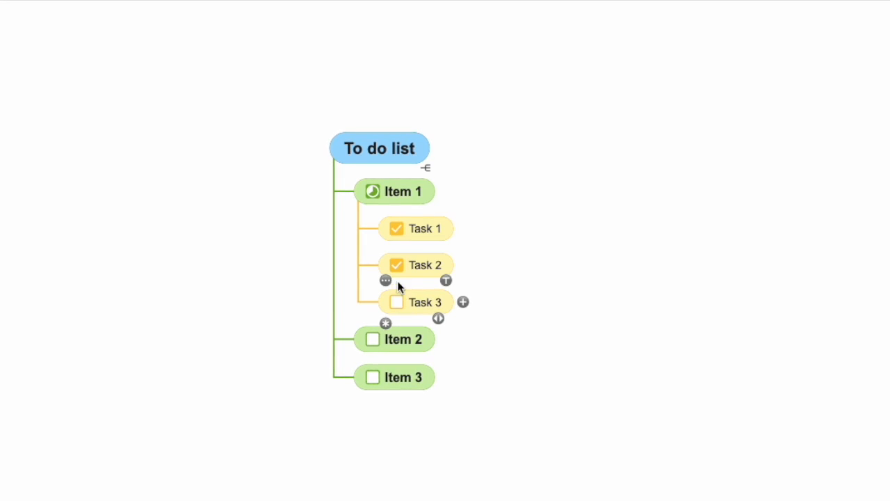
{"action": "left_click", "coordinate": [400, 265]}
{"action": "left_click", "coordinate": [535, 197]}
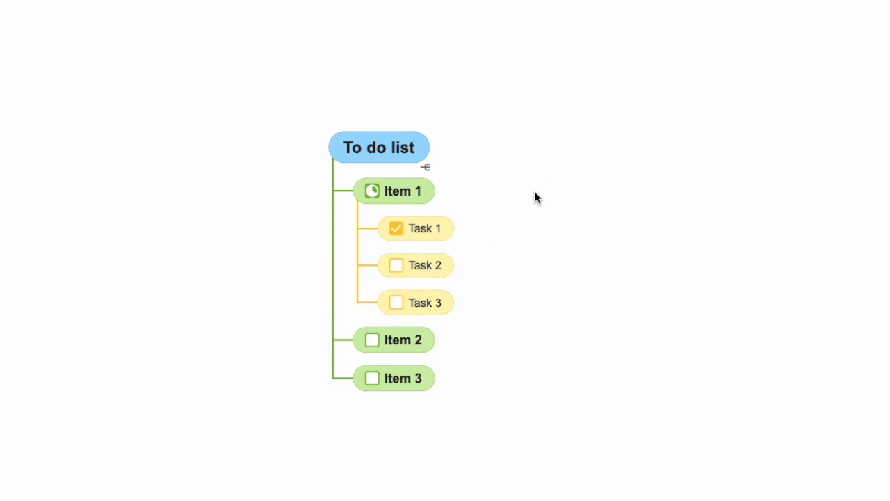
Add the date Jan 31, 2024 to Item 1 in the To do list map
{"action": "left_click", "coordinate": [417, 193]}
{"action": "left_click", "coordinate": [361, 169]}
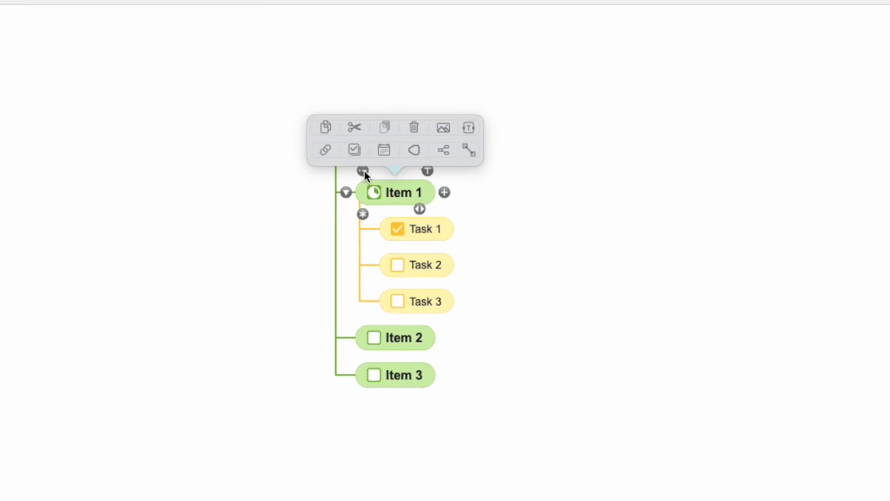
{"action": "left_click", "coordinate": [384, 152]}
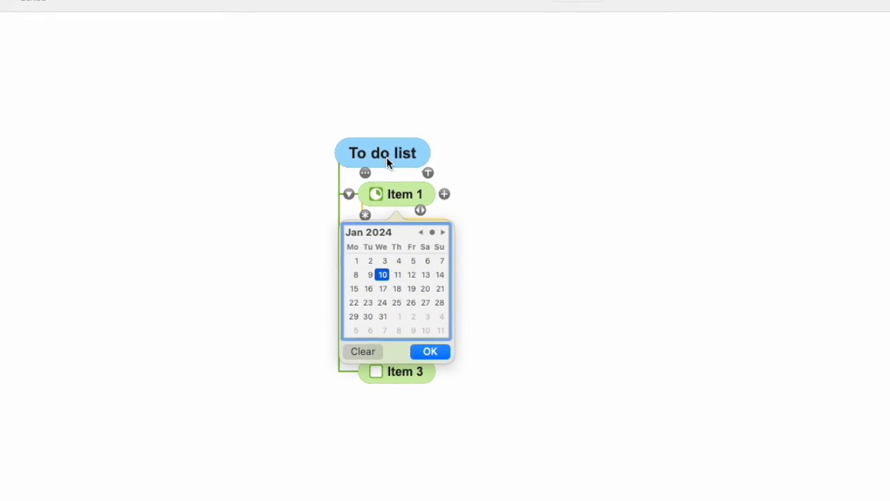
{"action": "left_click", "coordinate": [383, 315]}
{"action": "left_click", "coordinate": [434, 350]}
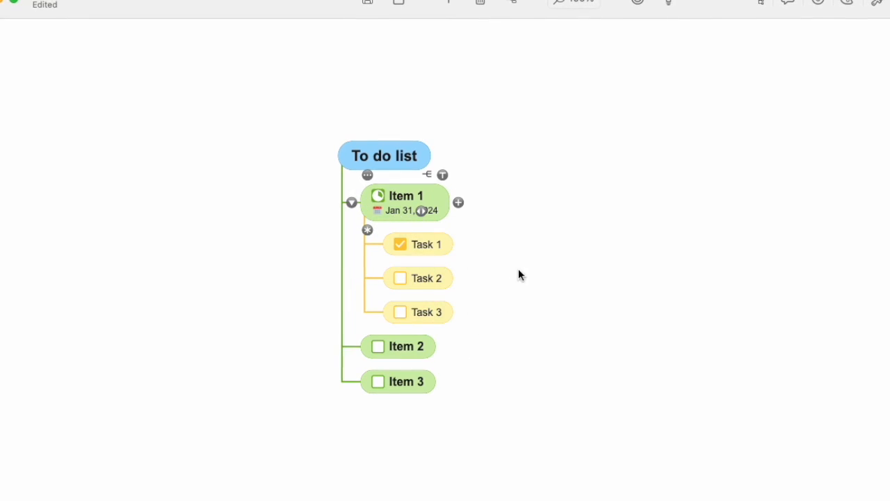
Add the date Jan 17, 2024 to Item 2 and deselect the topic
{"action": "left_click", "coordinate": [427, 343]}
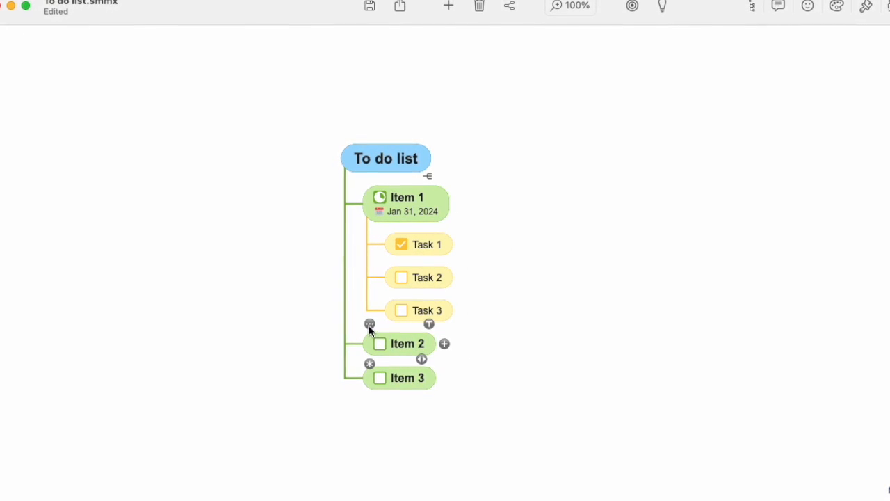
{"action": "left_click", "coordinate": [370, 324]}
{"action": "left_click", "coordinate": [390, 304]}
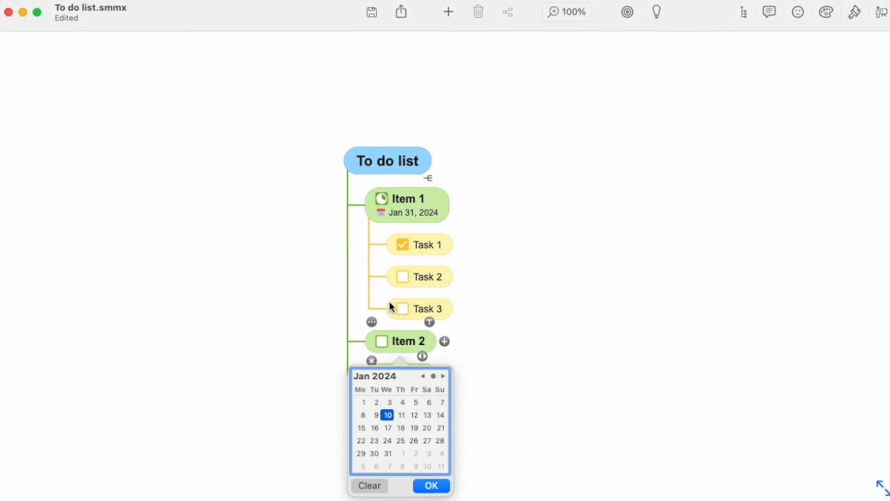
{"action": "left_click", "coordinate": [389, 426]}
{"action": "left_click", "coordinate": [431, 483]}
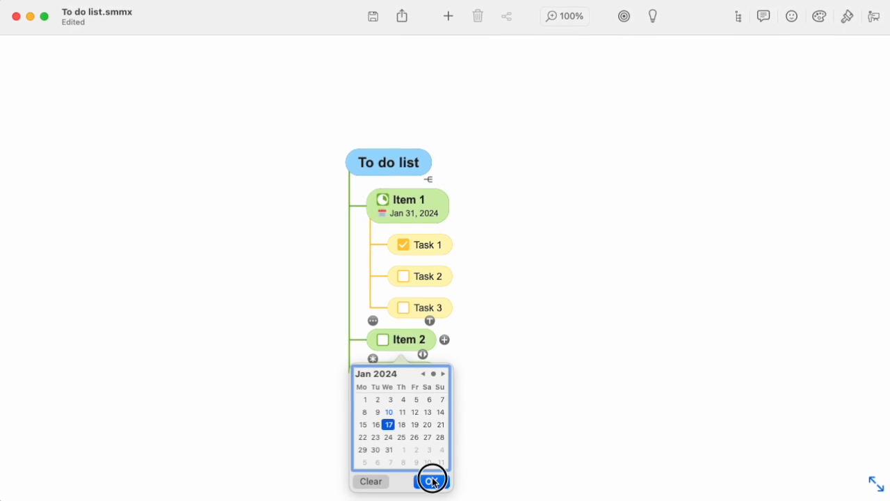
{"action": "left_click", "coordinate": [505, 245]}
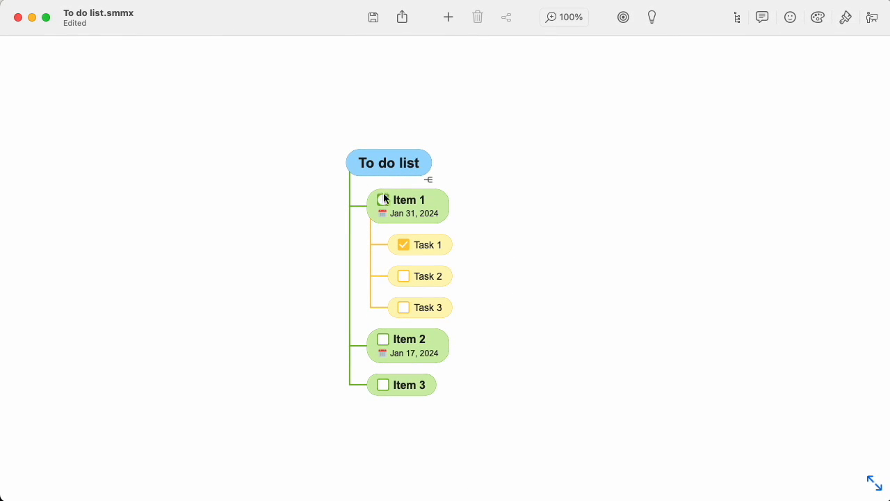
Export the To do list map's dated topics to ICS
{"action": "left_click", "coordinate": [135, 2]}
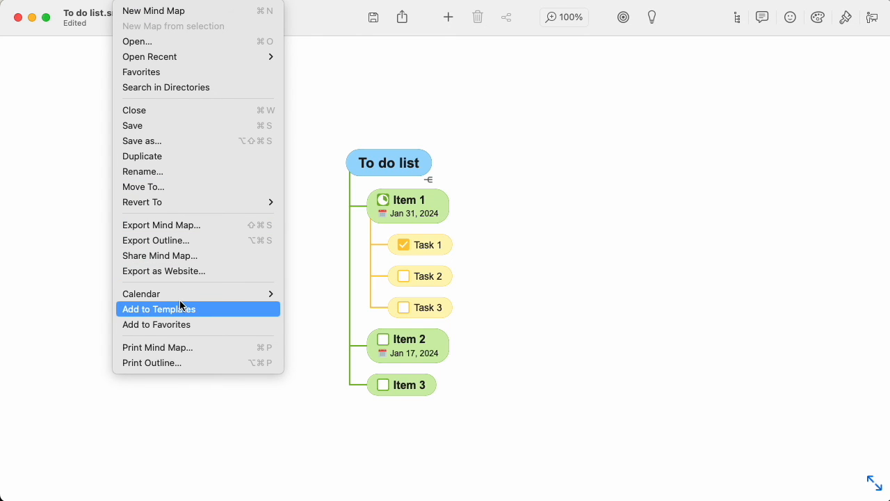
{"action": "mouse_move", "coordinate": [181, 297]}
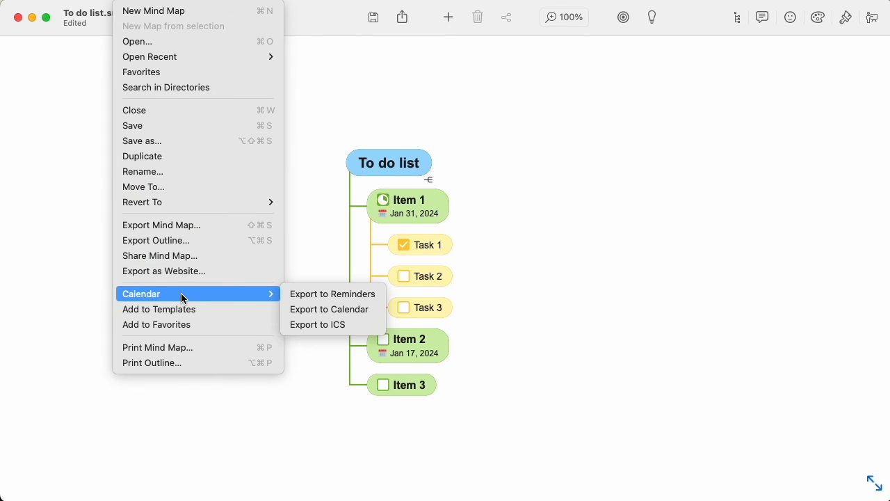
{"action": "left_click", "coordinate": [323, 327]}
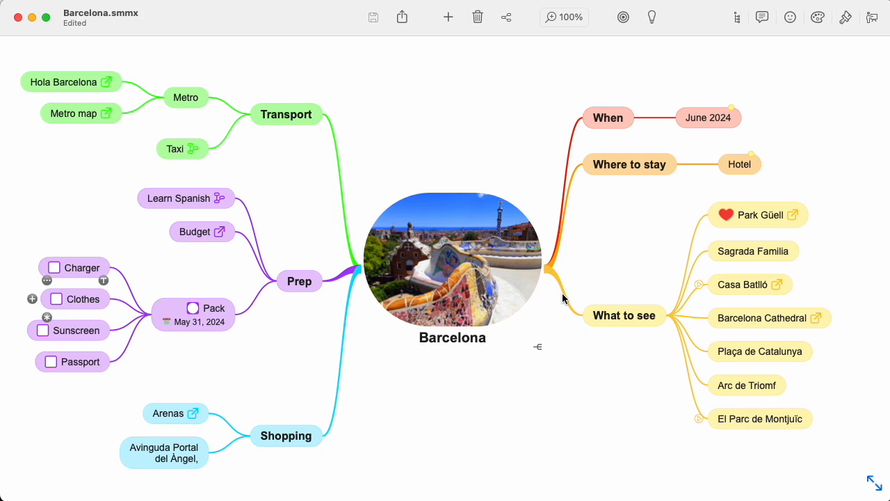
Check off Charger and Clothes under Pack in the Barcelona map
{"action": "left_click", "coordinate": [54, 269]}
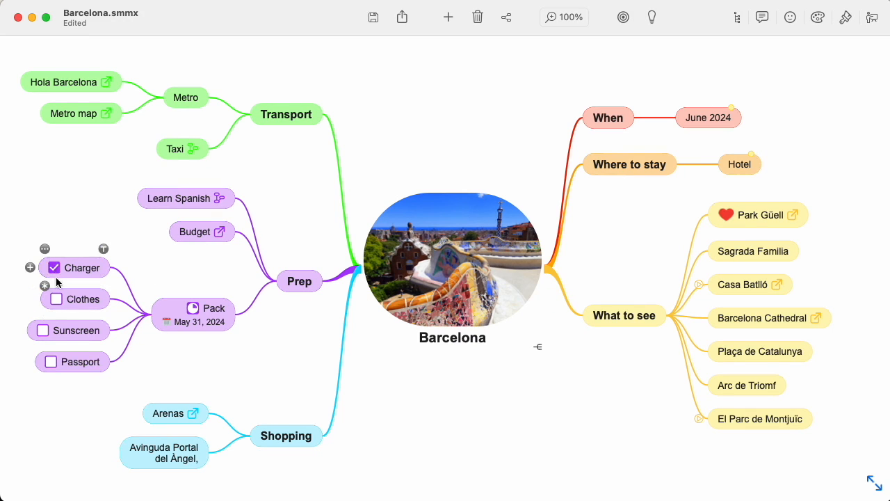
{"action": "left_click", "coordinate": [56, 300]}
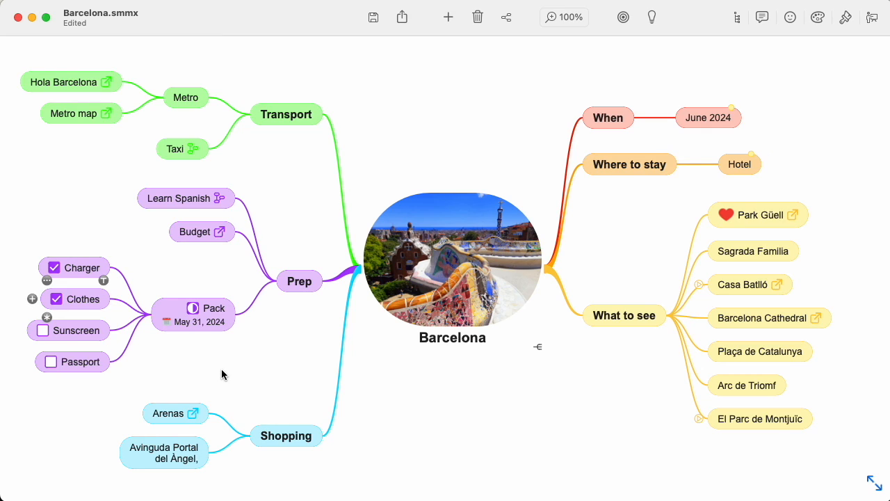
Show the Barcelona map's outline limited to checkbox topics, and toggle the Sunscreen and Passport checkboxes in it
{"action": "left_click", "coordinate": [736, 18]}
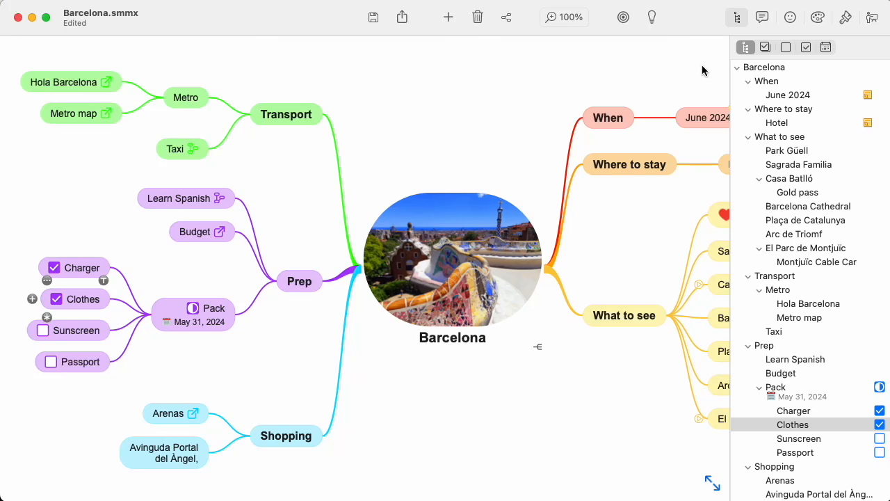
{"action": "left_click", "coordinate": [766, 47]}
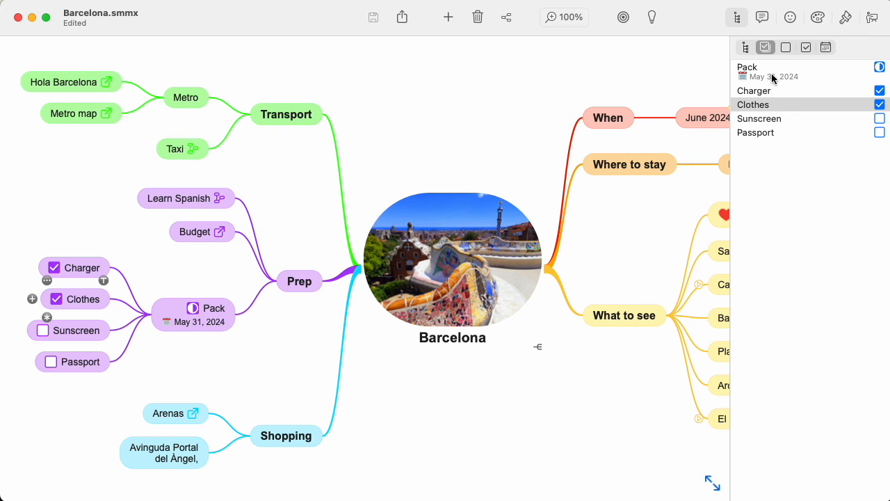
{"action": "left_click", "coordinate": [880, 119]}
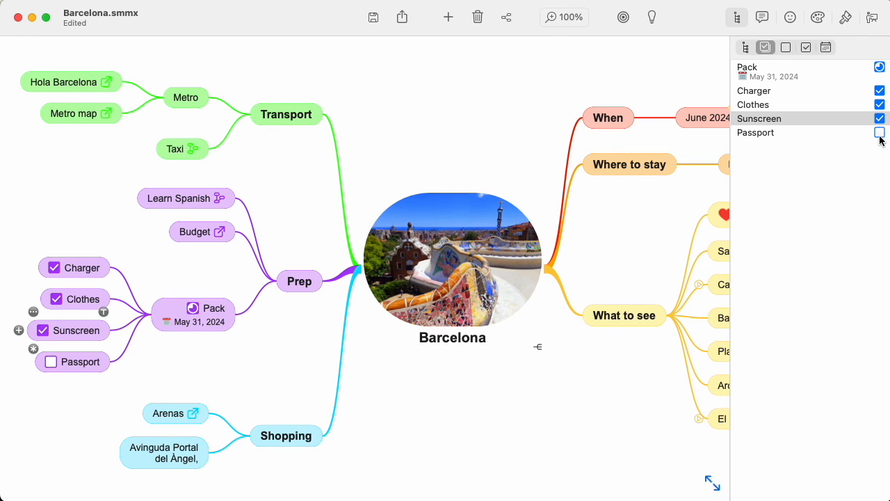
{"action": "left_click", "coordinate": [880, 133]}
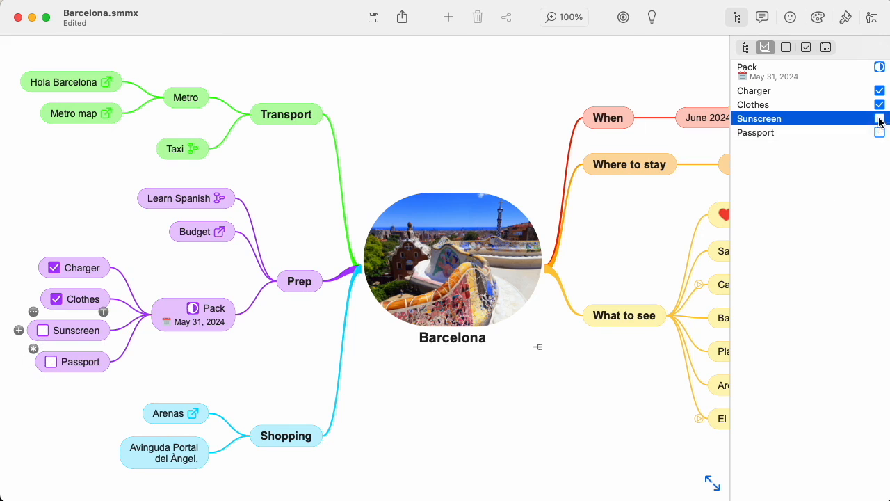
Filter the outline by unchecked topics, by checked topics and by topics with dates
{"action": "left_click", "coordinate": [790, 46]}
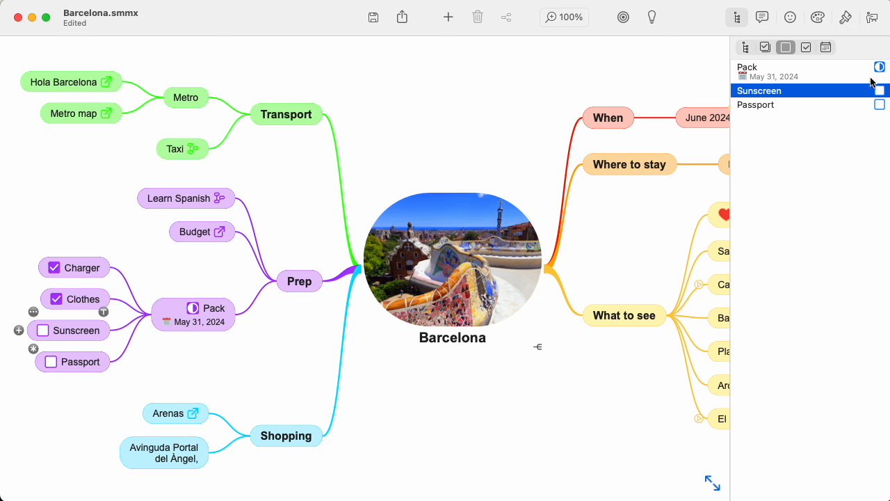
{"action": "left_click", "coordinate": [808, 48]}
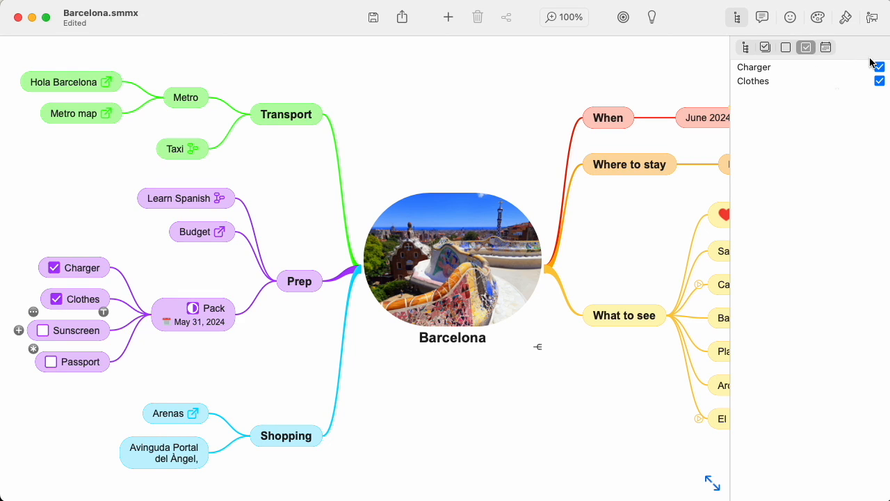
{"action": "left_click", "coordinate": [827, 48]}
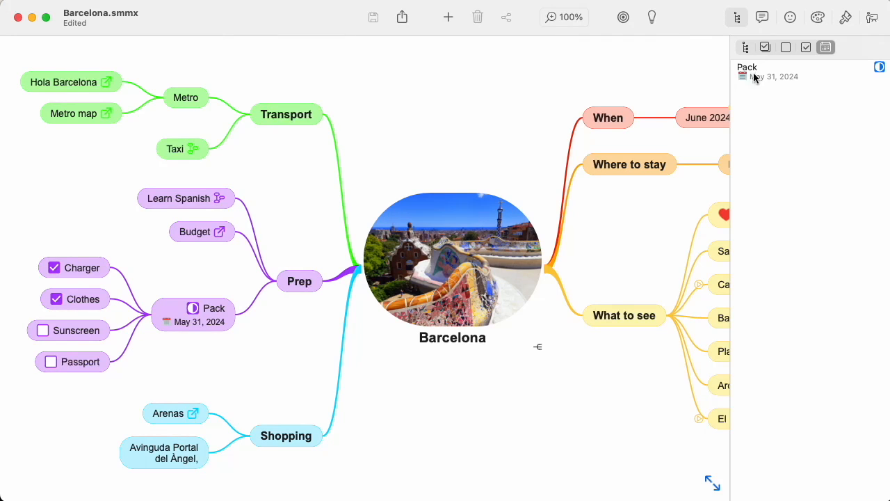
Set up an outline export of the whole Barcelona map as PDF with the Checklist outline style
{"action": "left_click", "coordinate": [136, 0]}
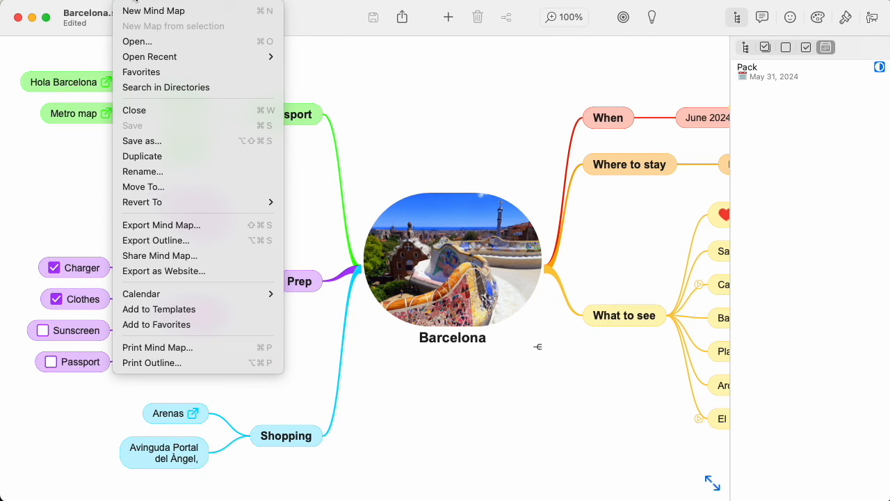
{"action": "left_click", "coordinate": [154, 240]}
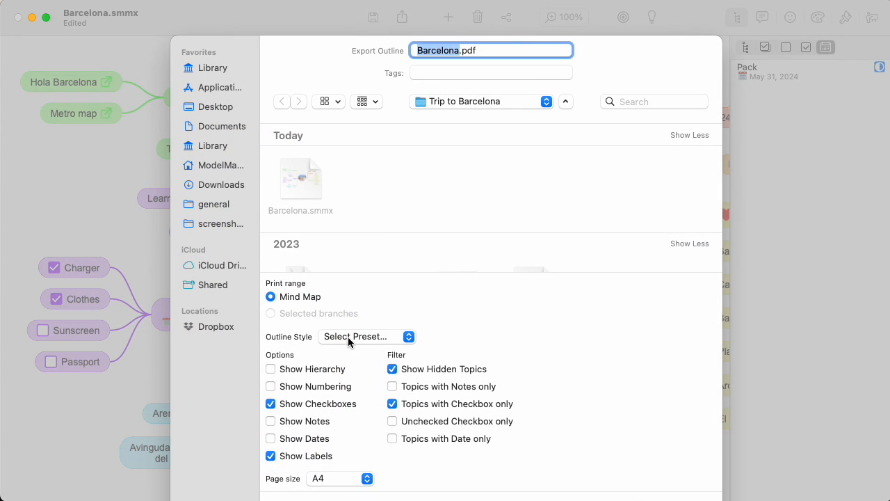
{"action": "left_click", "coordinate": [347, 337]}
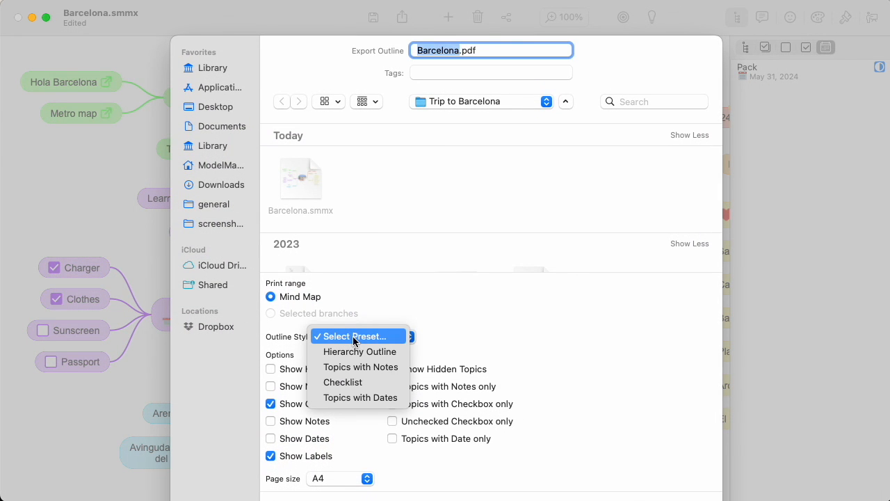
{"action": "left_click", "coordinate": [351, 383]}
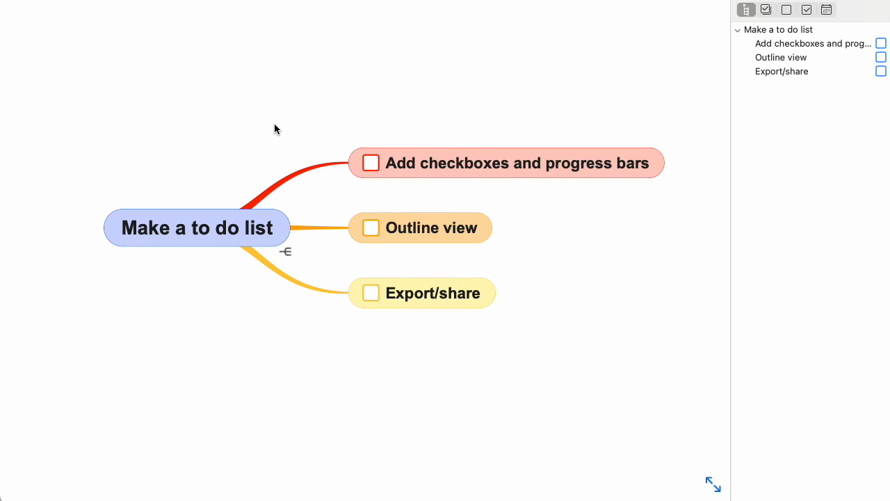
Check off Add checkboxes and progress bars, Outline view and Export/share in the Make a to do list map
{"action": "left_click", "coordinate": [369, 161]}
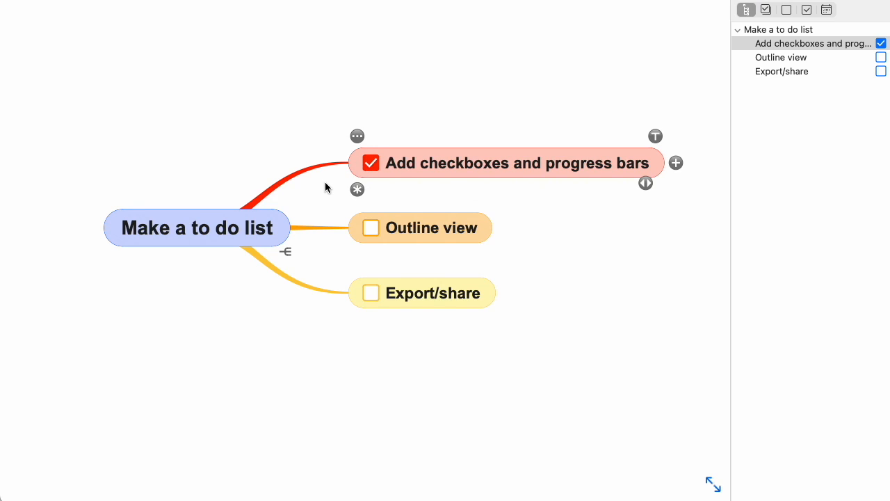
{"action": "left_click", "coordinate": [370, 228]}
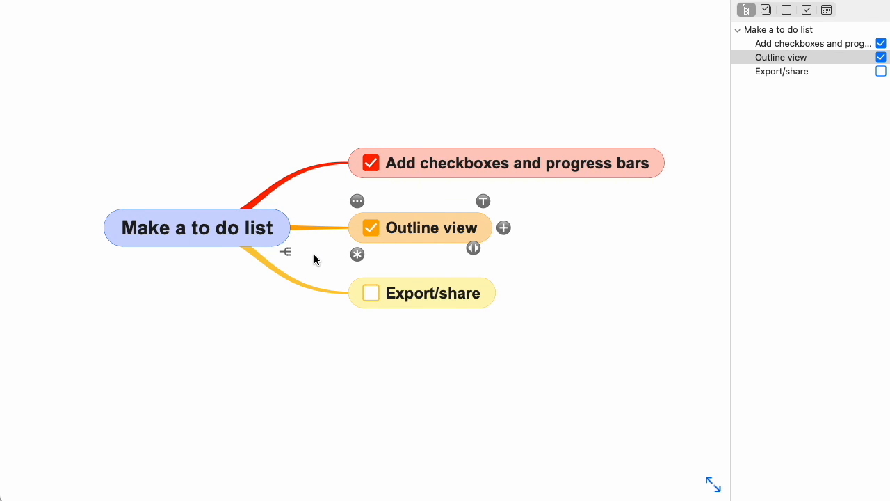
{"action": "left_click", "coordinate": [370, 293]}
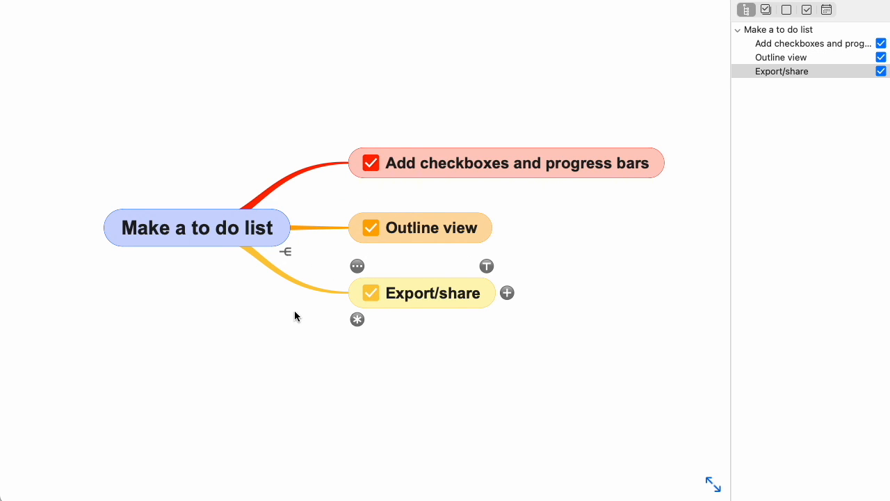